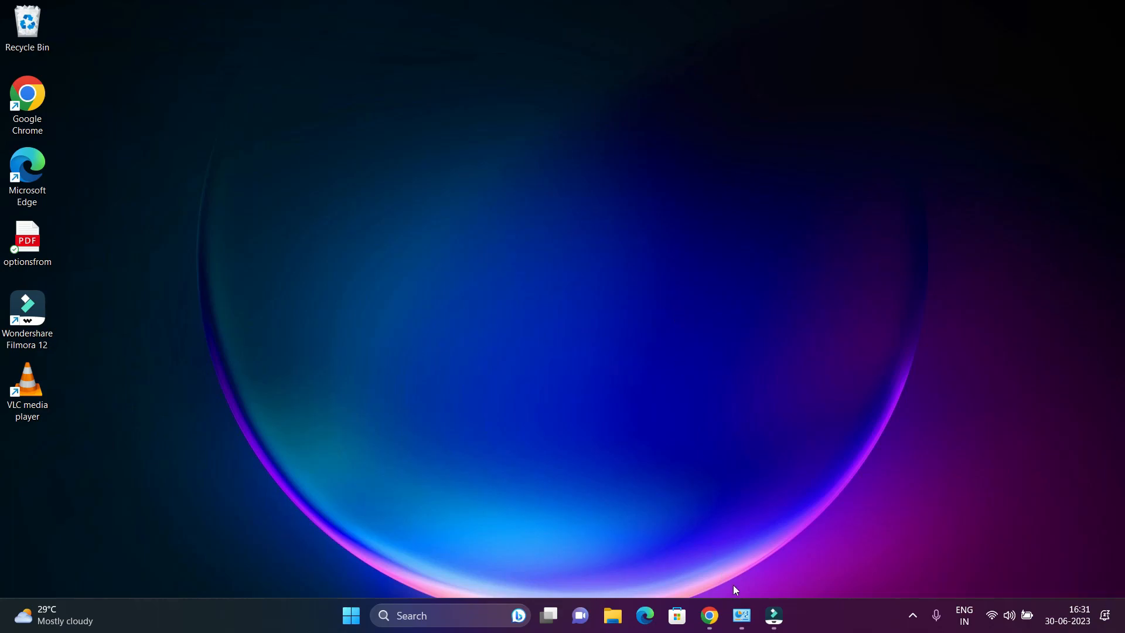
Step: Restore the Chrome window showing the python.org downloads page from the taskbar
click(710, 615)
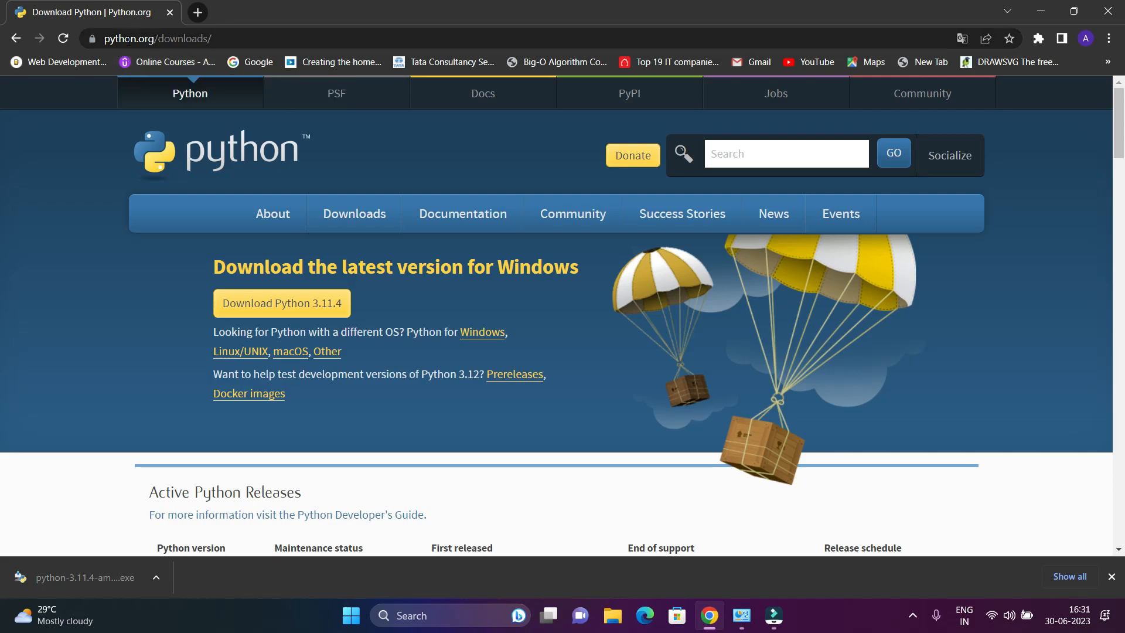
click(252, 39)
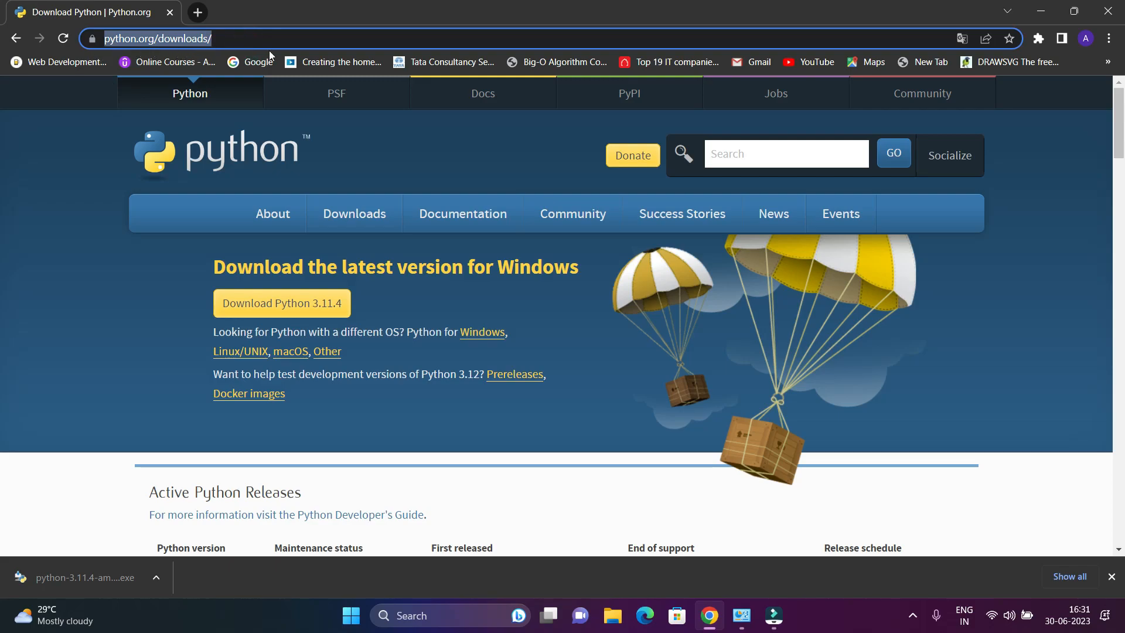
click(42, 184)
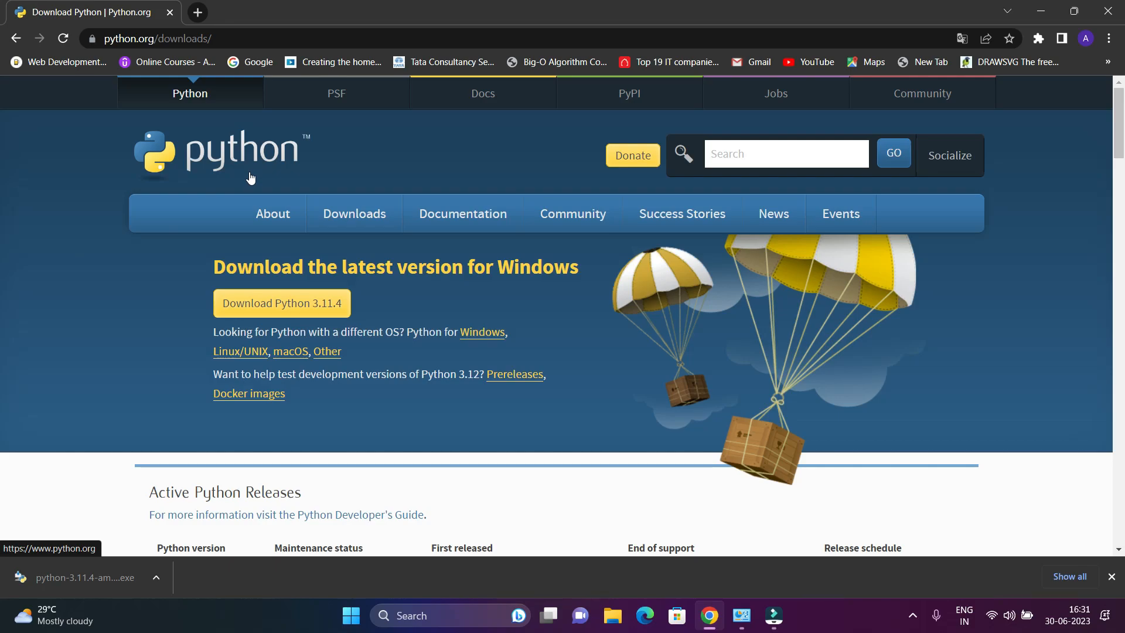
mouse_move(274, 216)
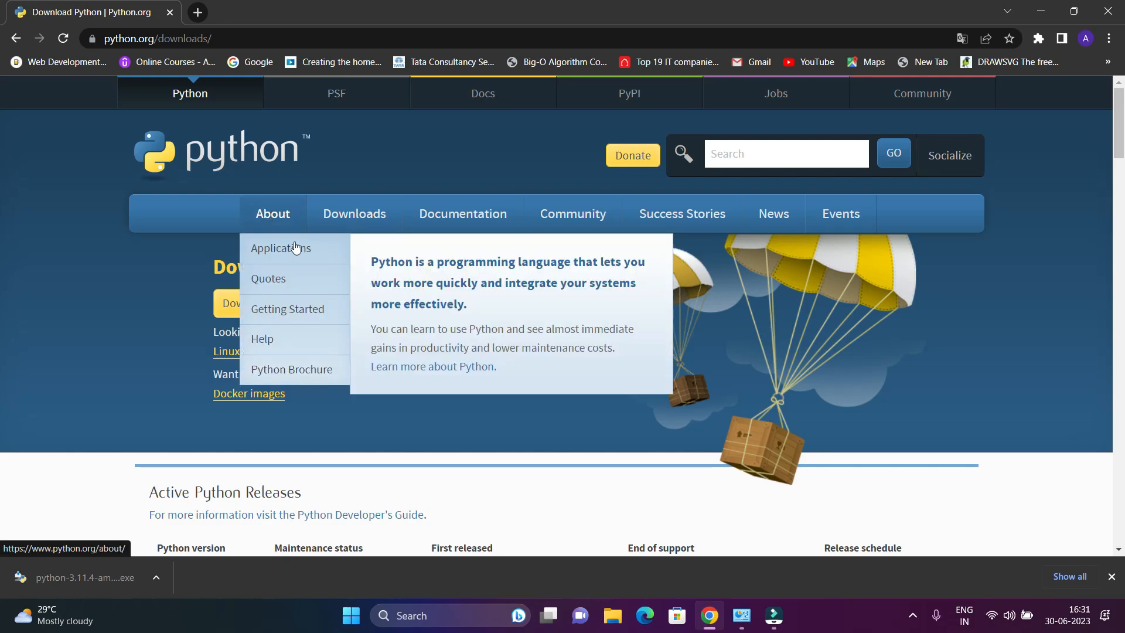
mouse_move(321, 235)
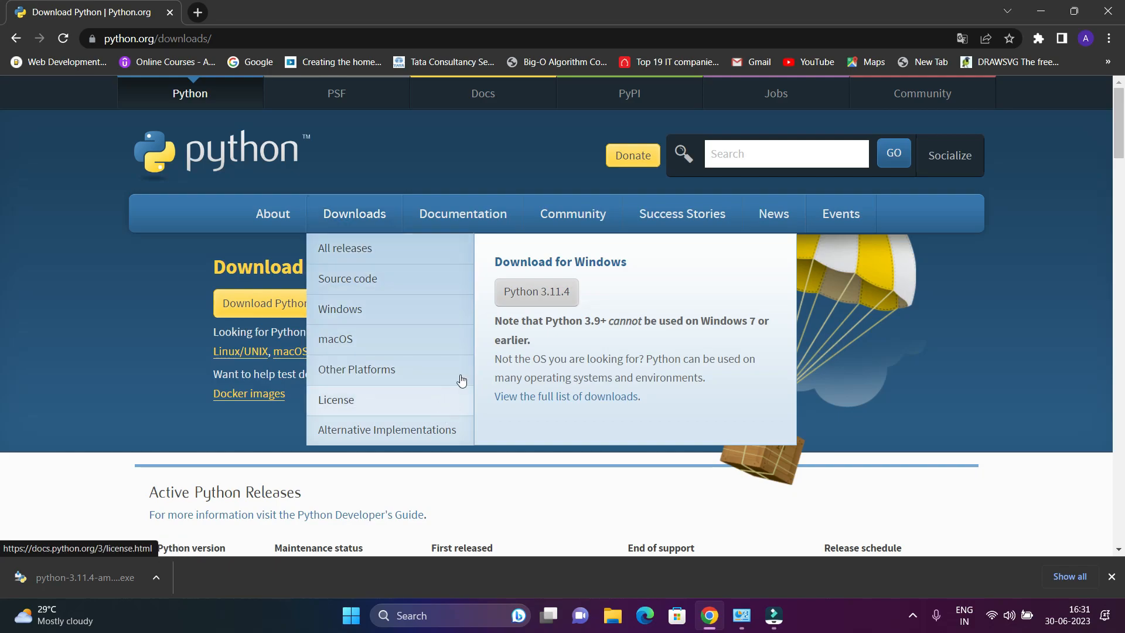
mouse_move(502, 228)
mouse_move(597, 229)
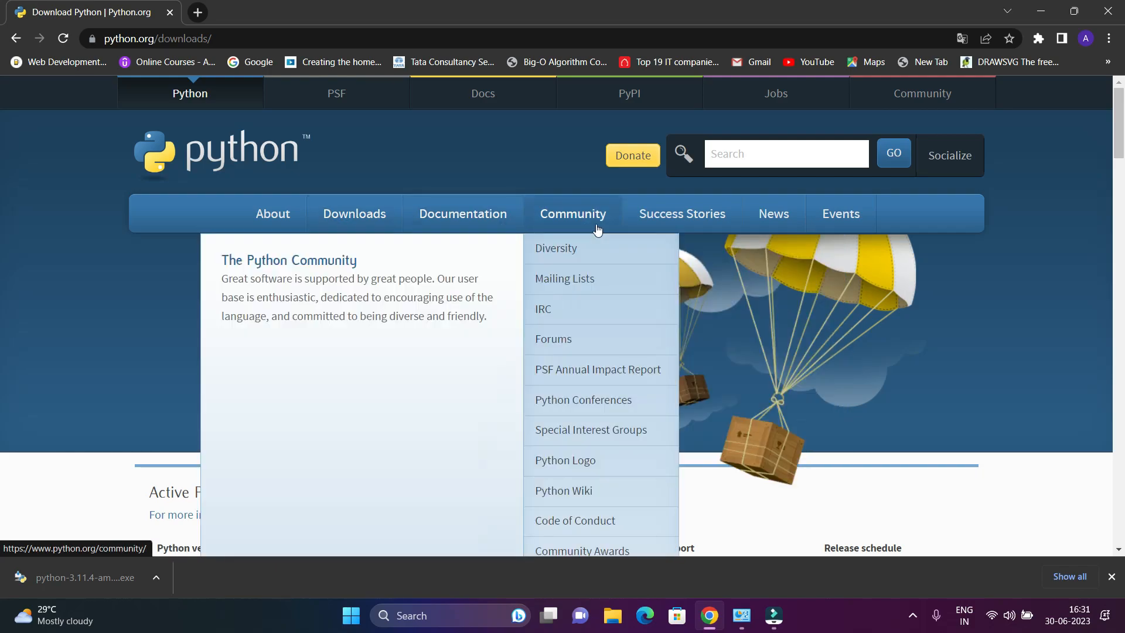
mouse_move(791, 223)
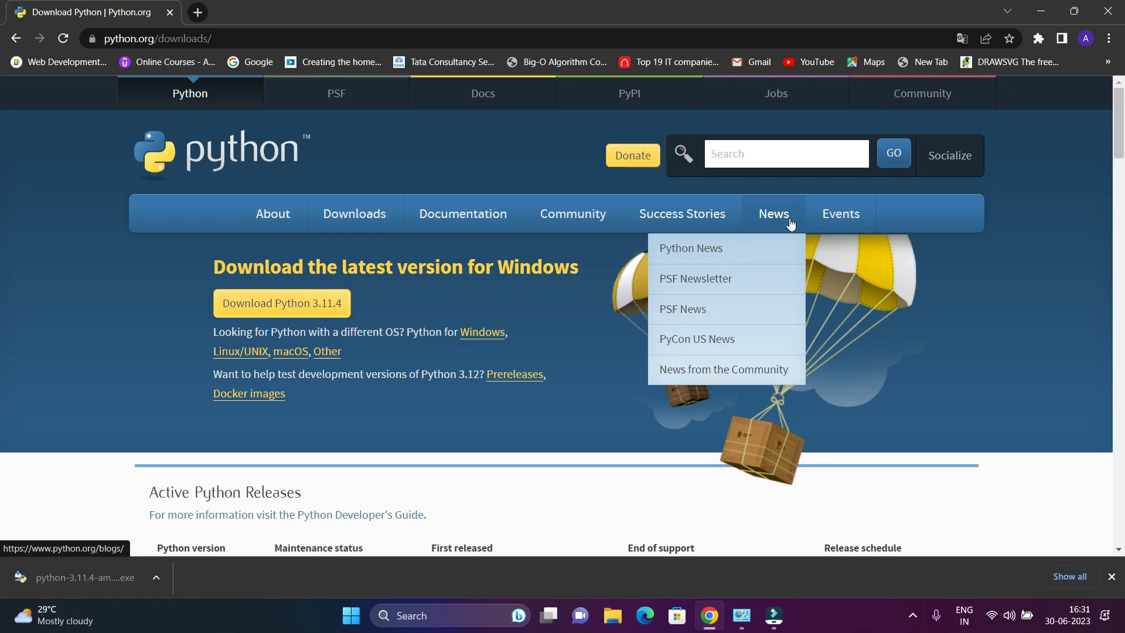
Step: Download the Python 3.11.4 Windows installer from python.org, then bring up File Explorer
scroll(531, 348, down, 5)
scroll(454, 332, down, 5)
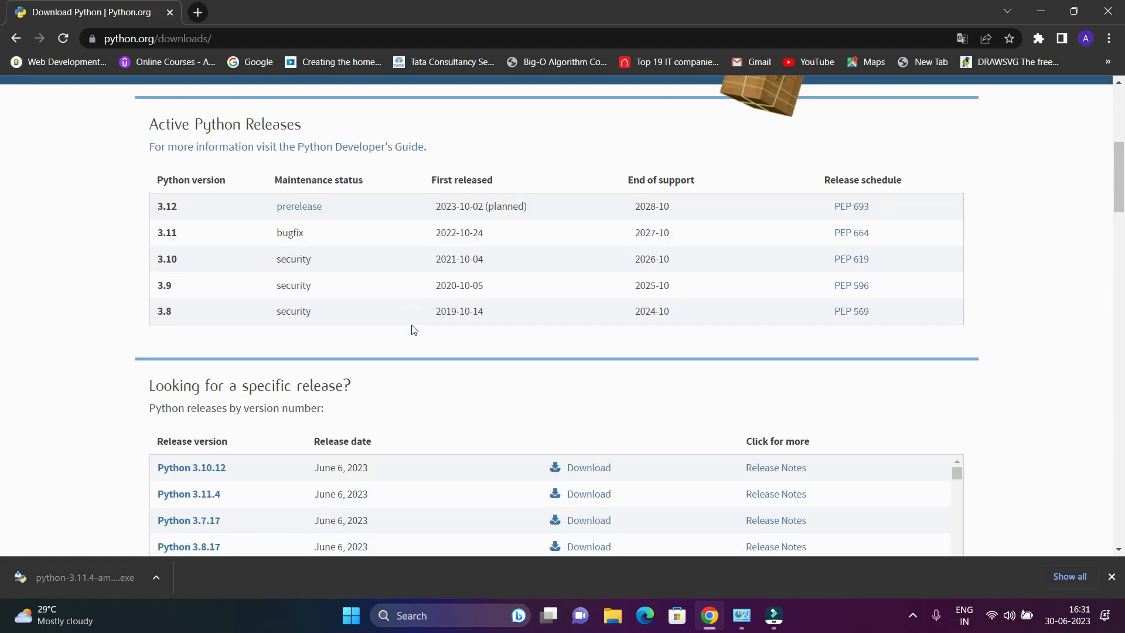
scroll(414, 330, down, 5)
scroll(413, 329, down, 10)
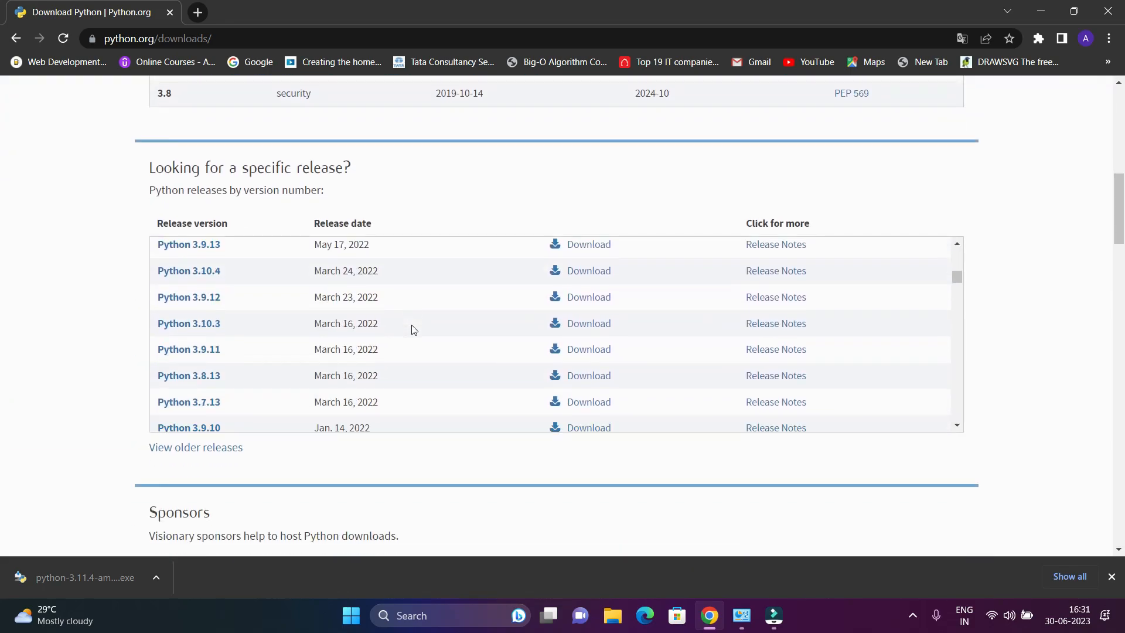
scroll(107, 375, down, 5)
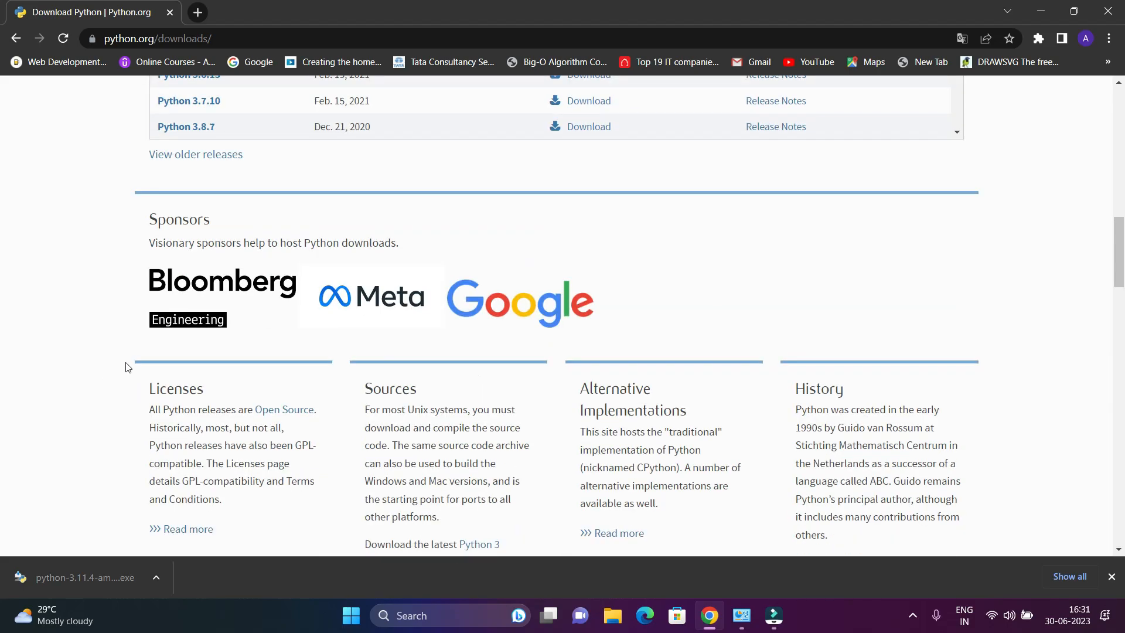
scroll(279, 349, down, 7)
scroll(279, 350, up, 6)
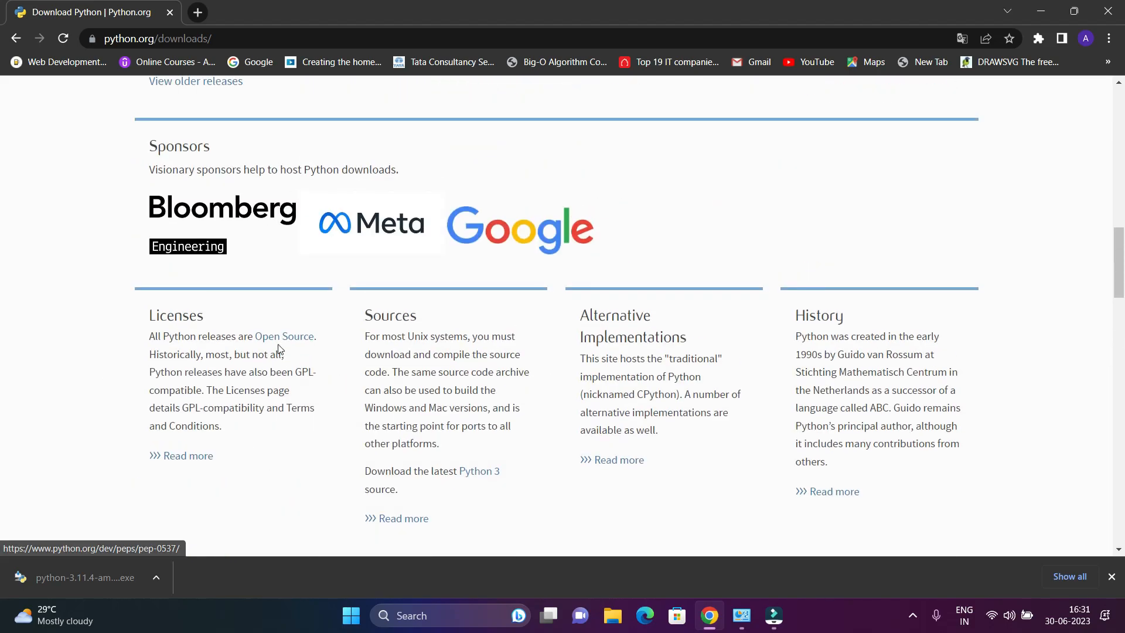
scroll(279, 349, down, 7)
scroll(280, 349, up, 18)
scroll(279, 349, up, 5)
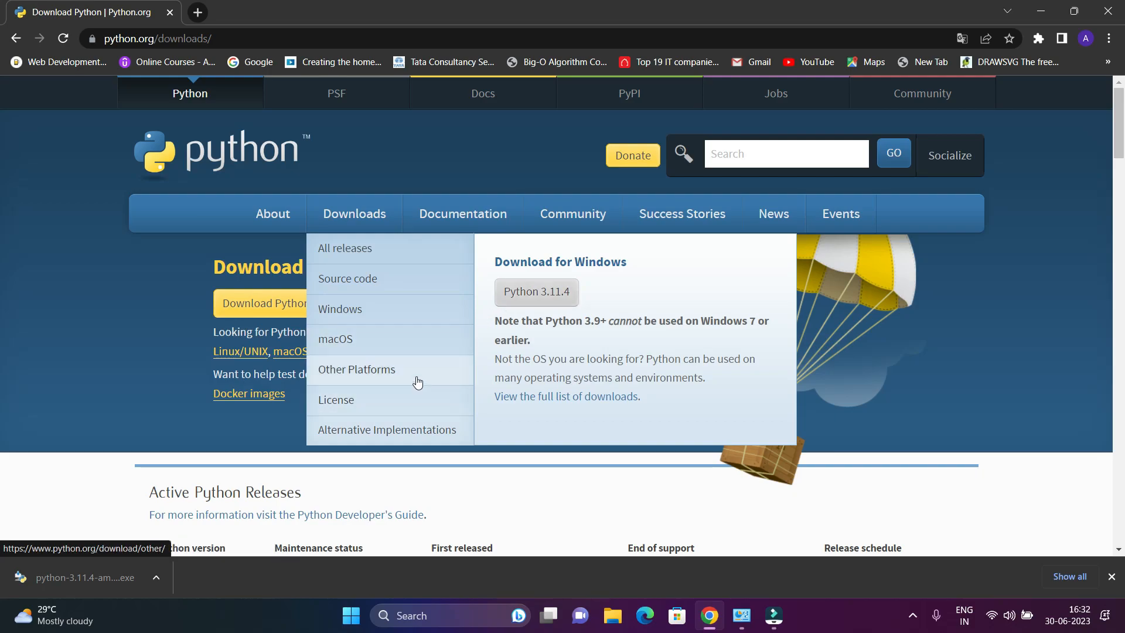
click(258, 303)
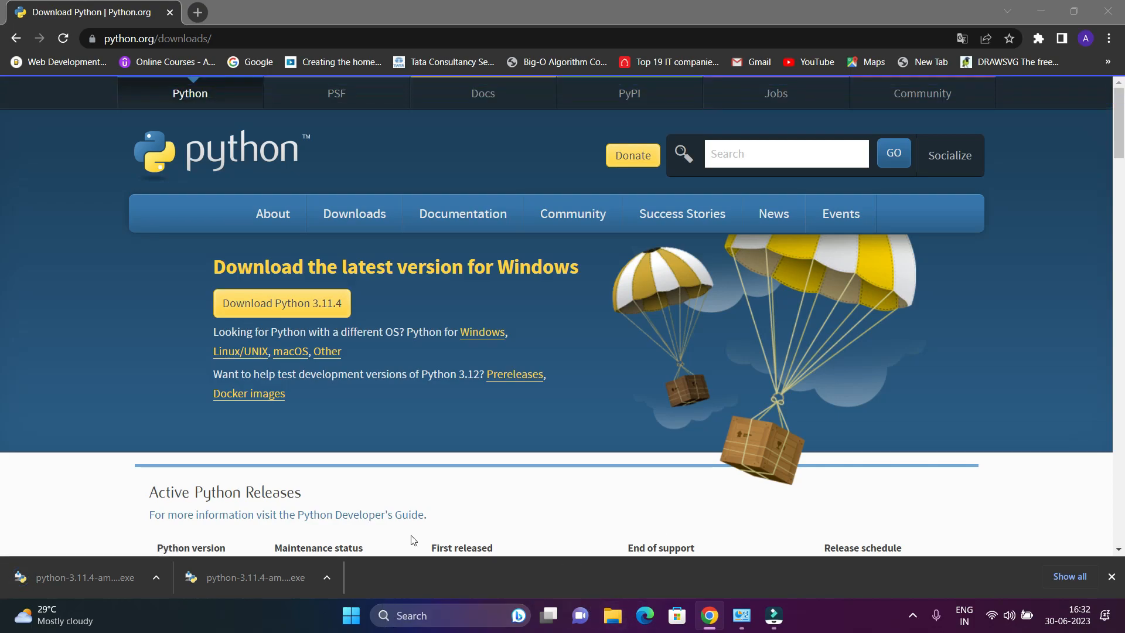
click(617, 616)
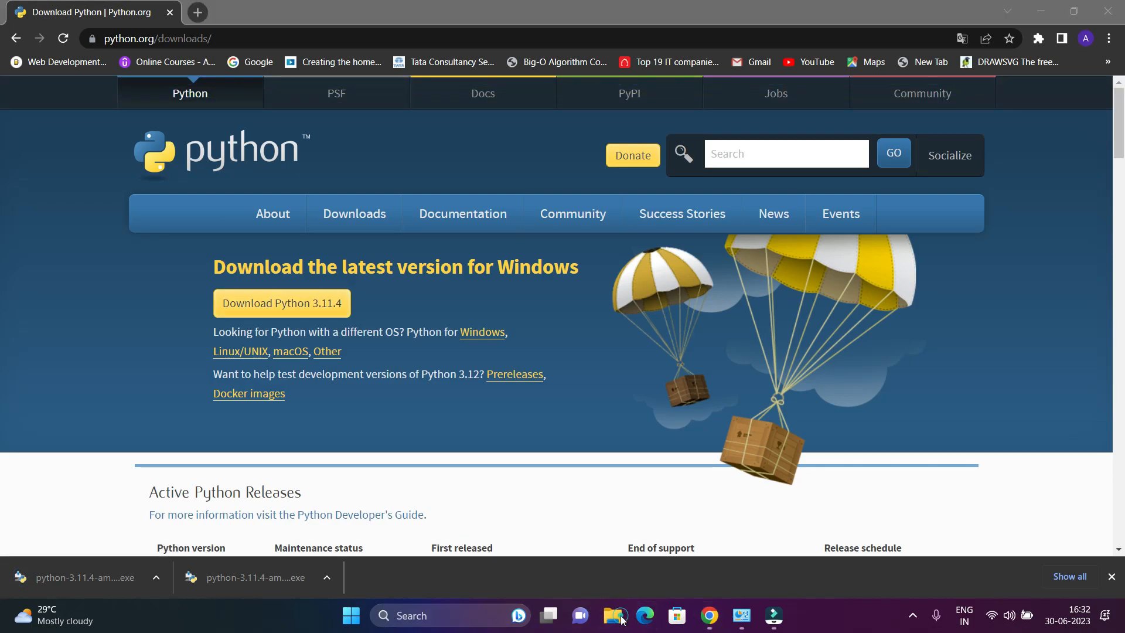
Step: Show the Downloads folder and refresh it to list the python-3.11.4-amd64 installer
click(237, 299)
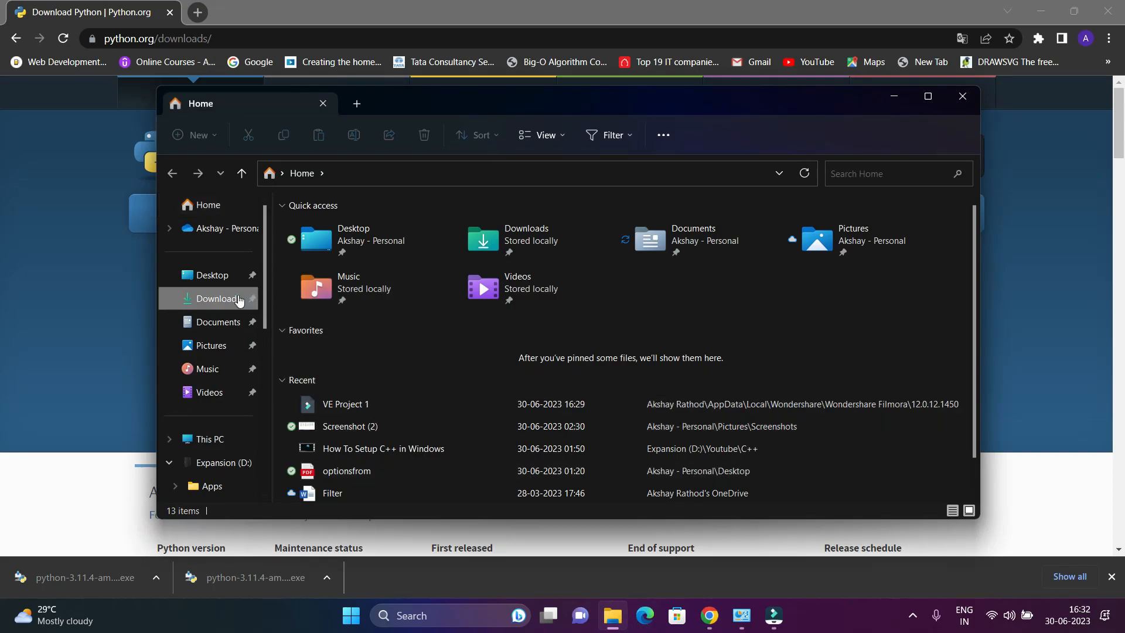
right_click(813, 230)
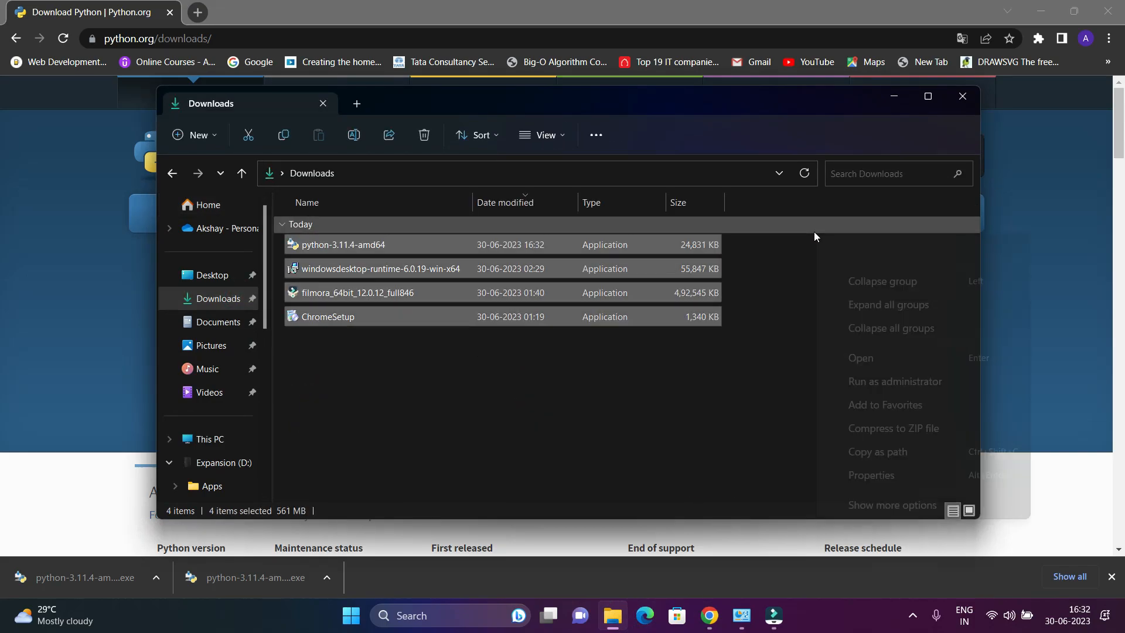
right_click(770, 321)
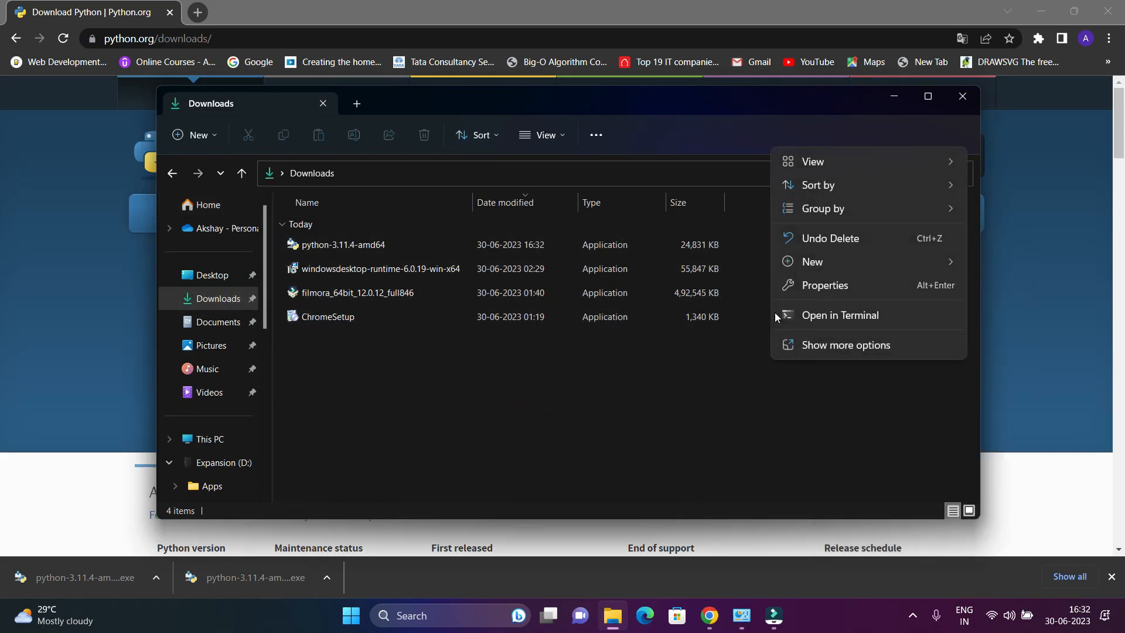
click(764, 351)
click(799, 174)
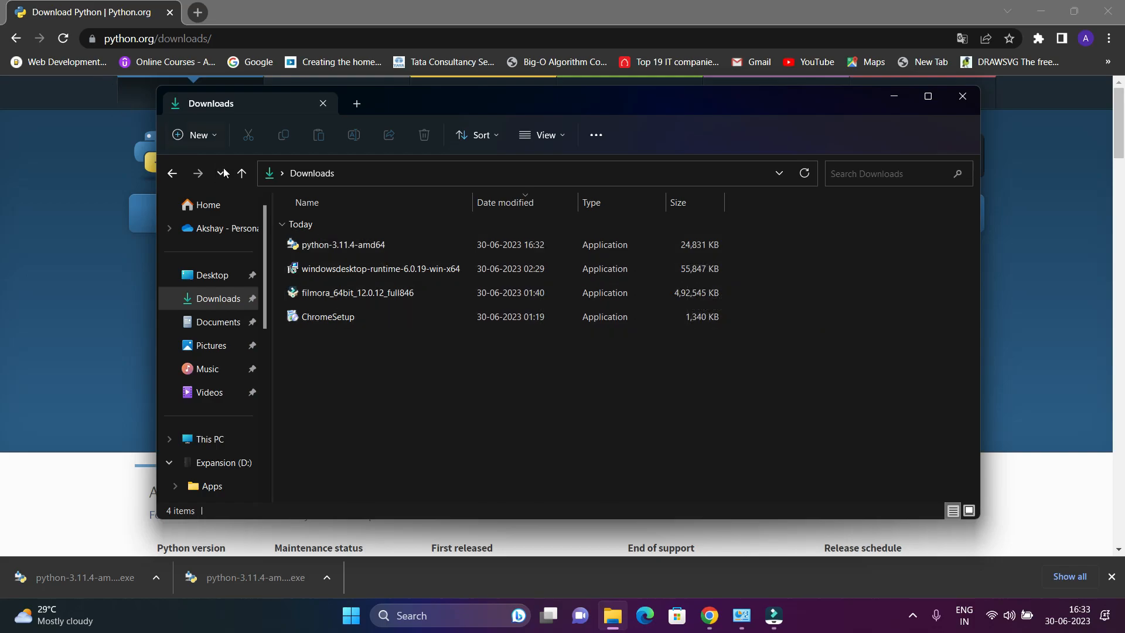
Step: Run python-3.11.4-amd64 with Add python.exe to PATH ticked via Install Now, then close setup
double_click(516, 245)
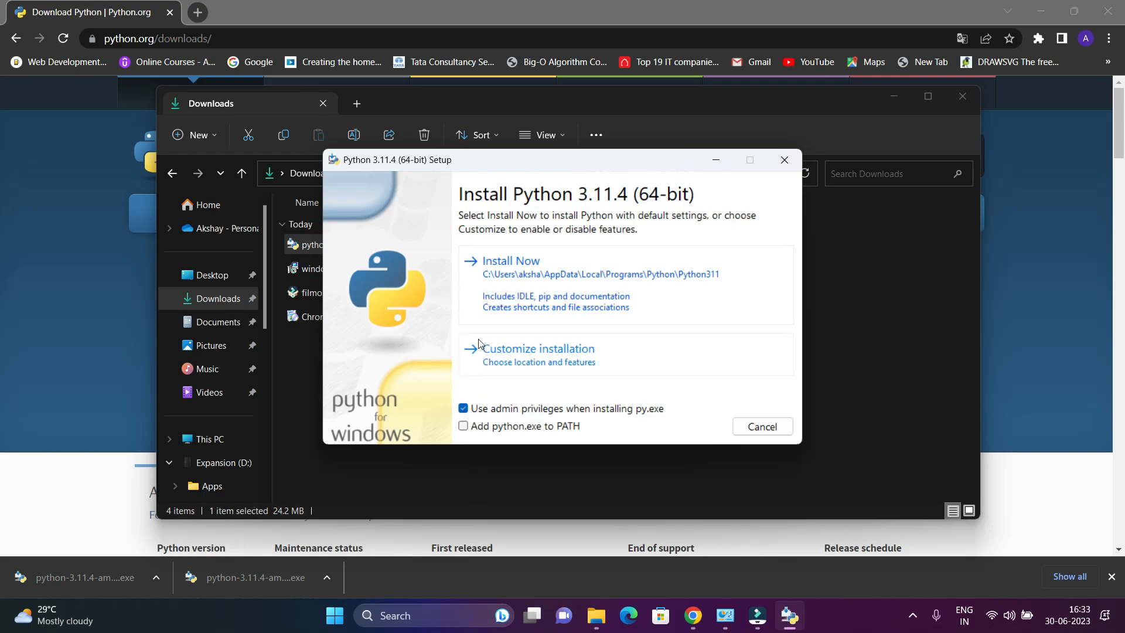
click(464, 427)
click(583, 300)
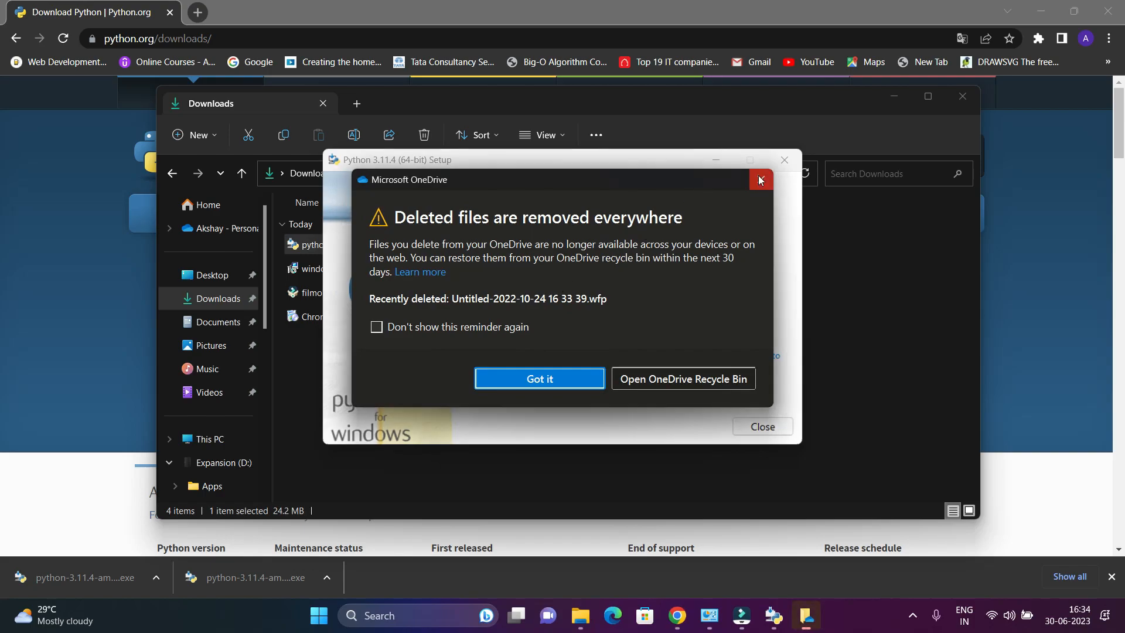
click(761, 179)
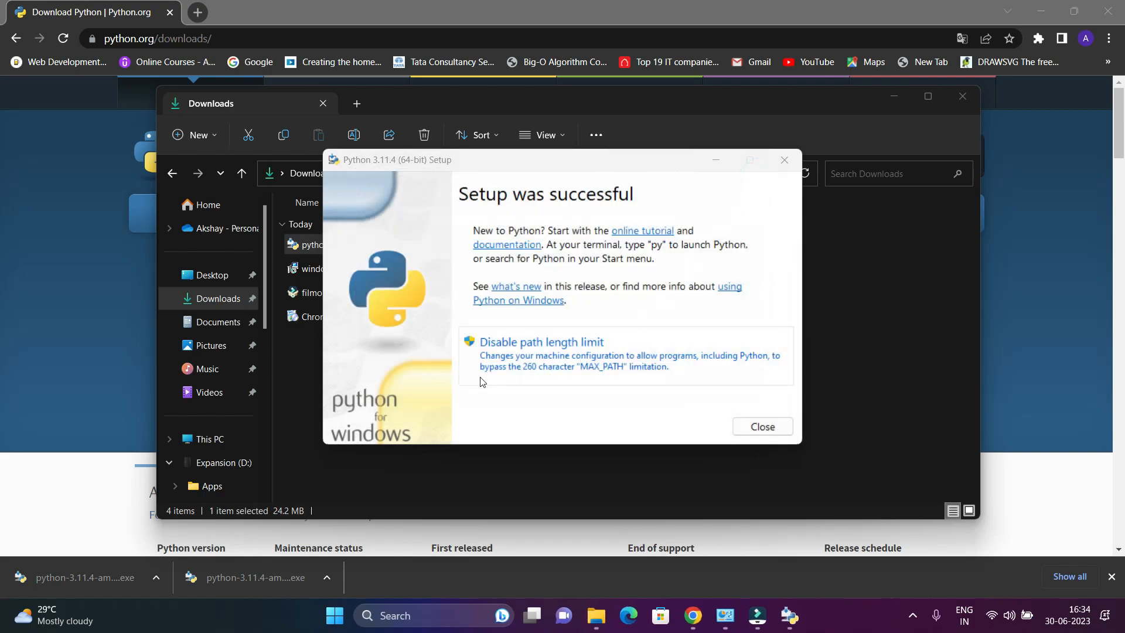
click(769, 424)
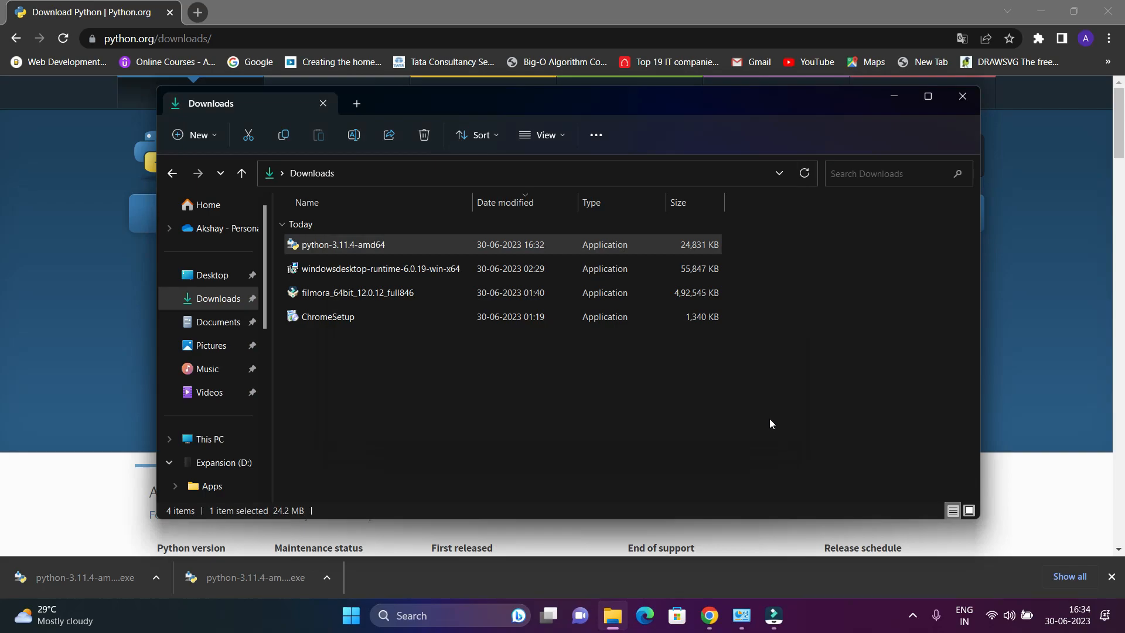
Step: Minimize the Downloads and Chrome windows and refresh the desktop
click(895, 99)
click(1040, 7)
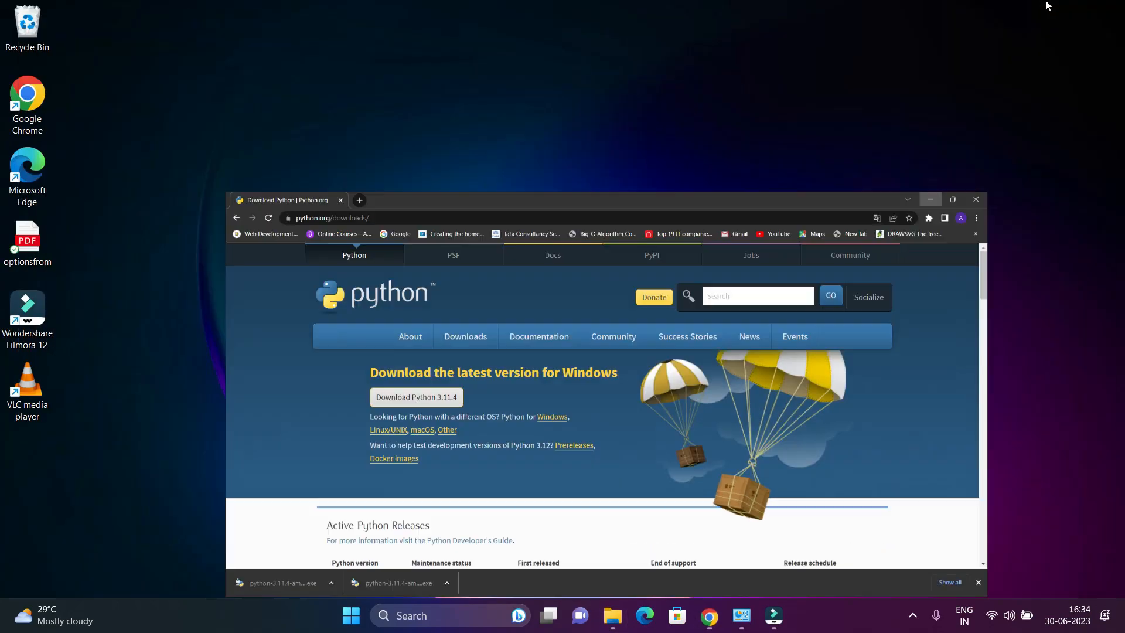
right_click(638, 164)
click(684, 224)
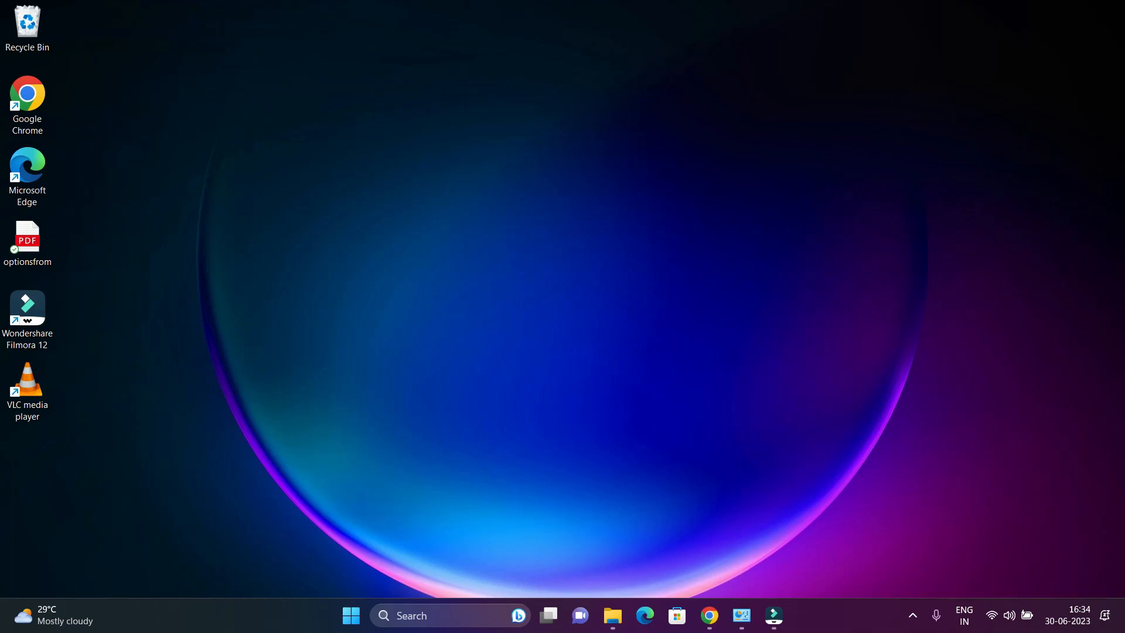
Step: Open PowerShell from the desktop and run python --version, which reports Python 3.11.4
right_click(517, 191)
click(636, 408)
drag(470, 51, 620, 65)
click(521, 188)
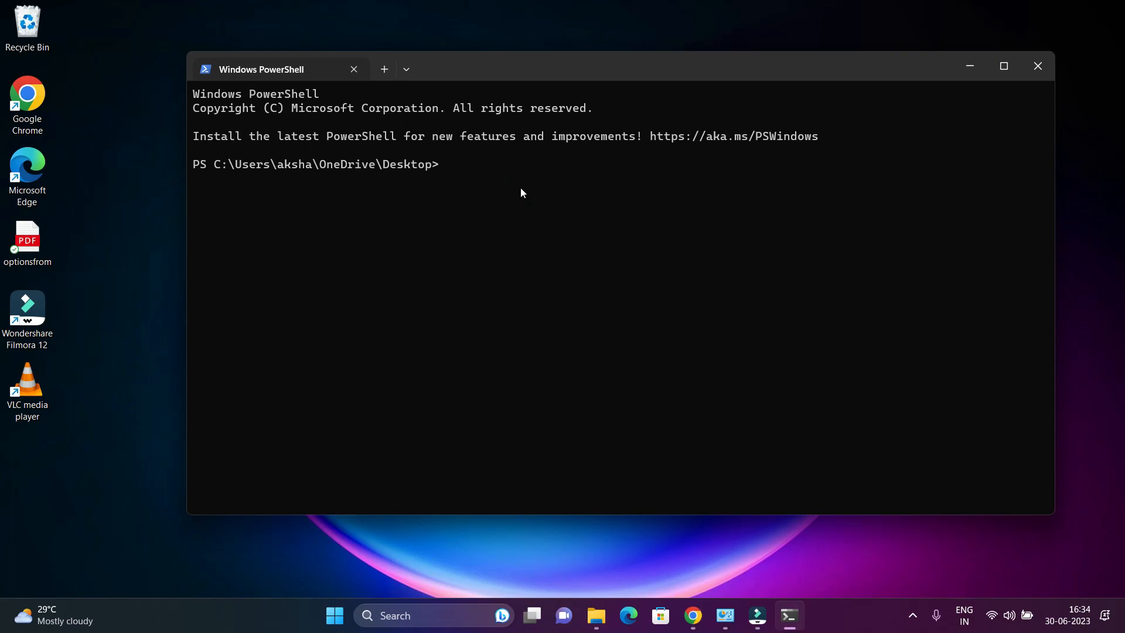
text(python --version)
key(Return)
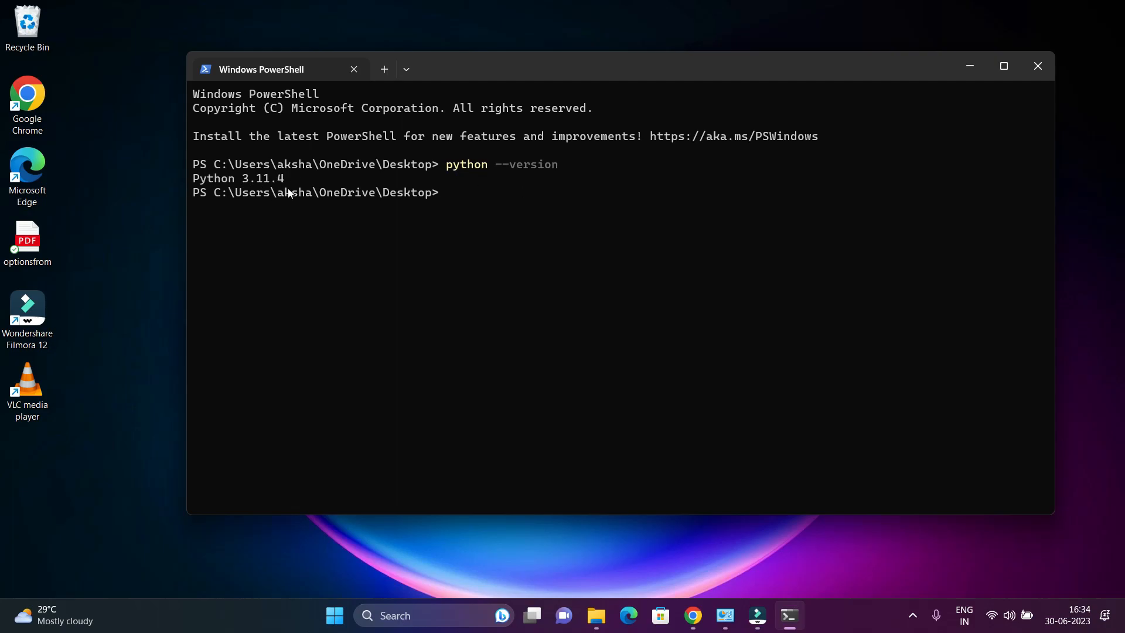
Step: Search the Start menu for python and launch IDLE (Python 3.11 64-bit)
click(343, 625)
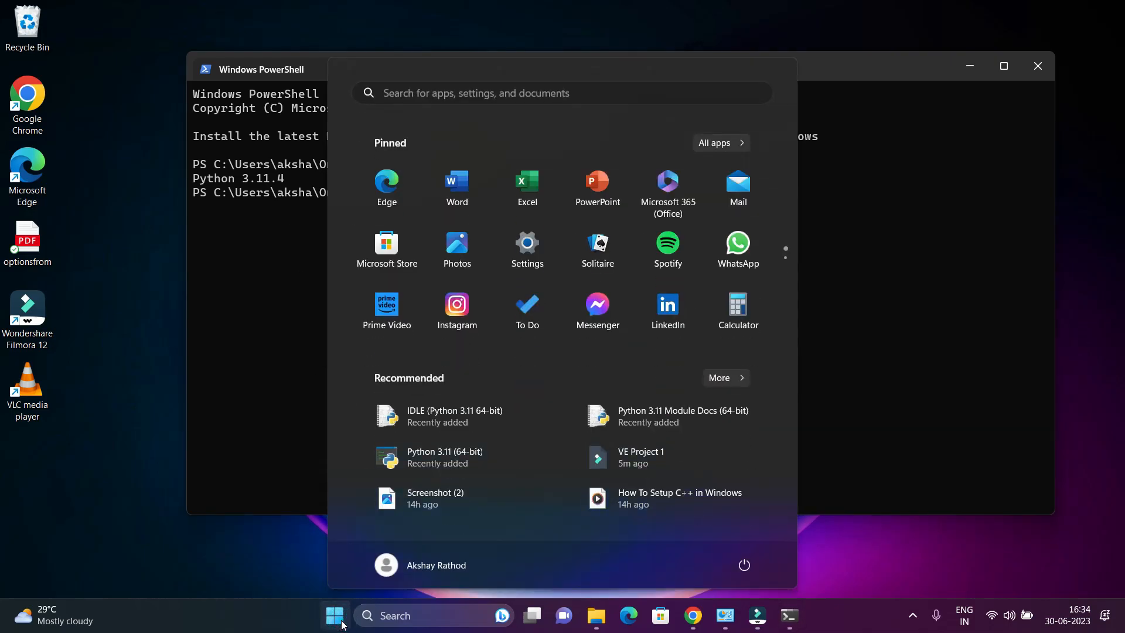
text(pyth)
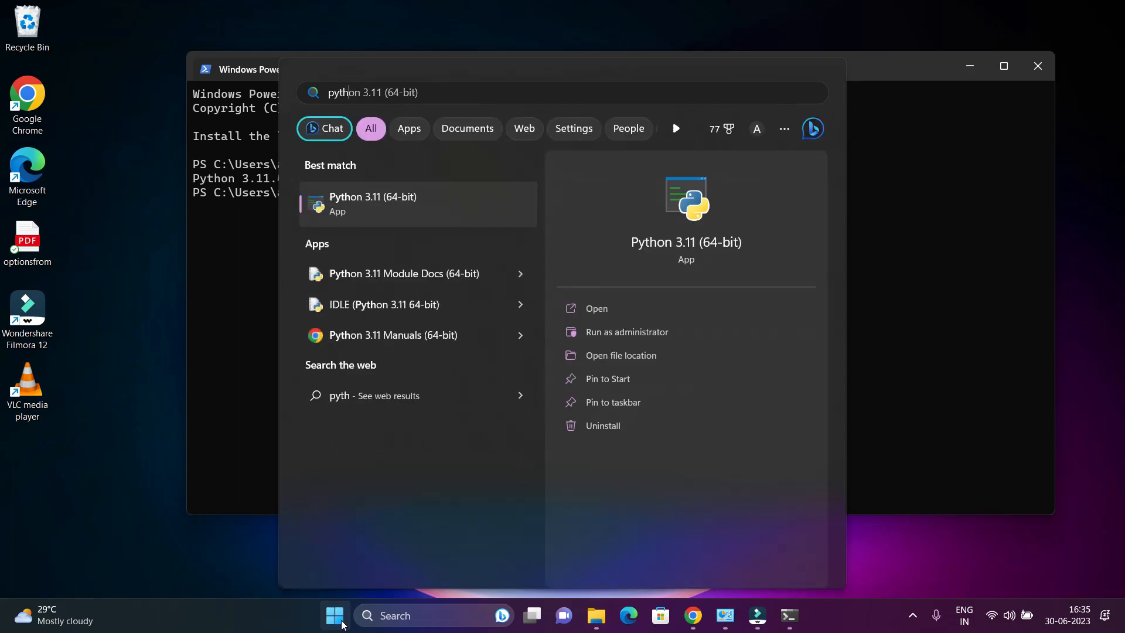
text(on)
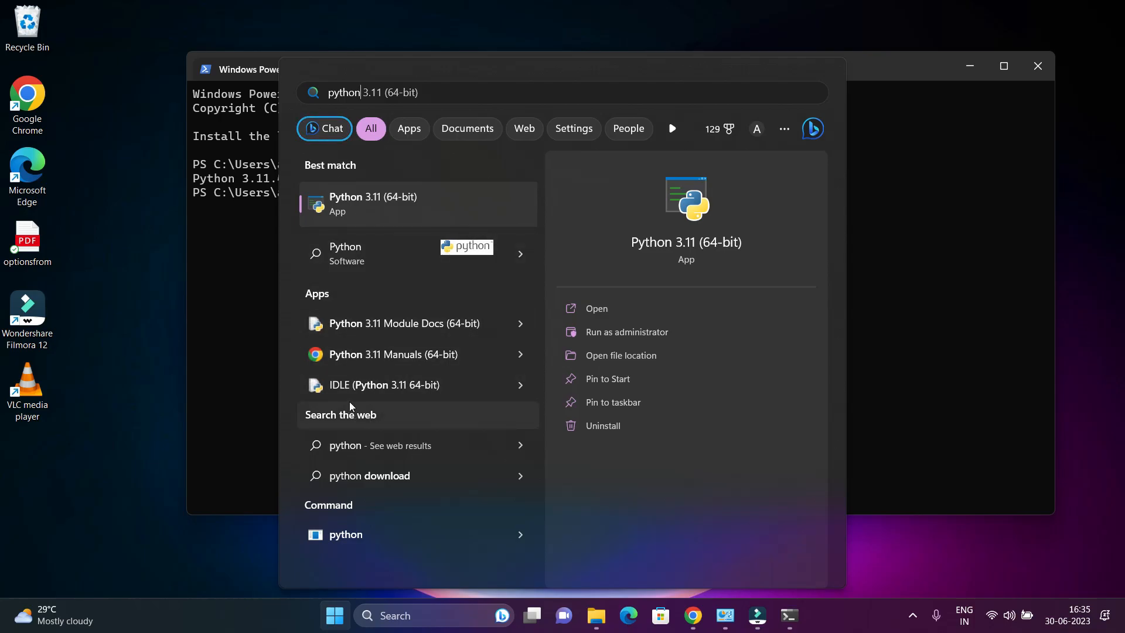
click(401, 395)
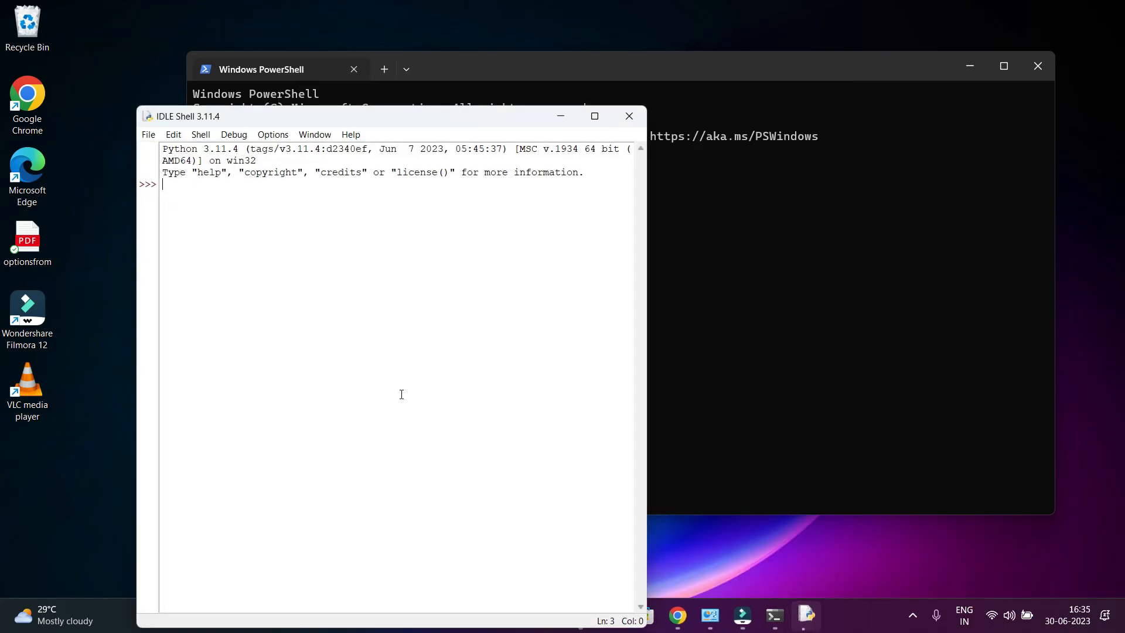
Step: Evaluate 1+2 in the IDLE shell, then close both IDLE and PowerShell
text(1+2)
click(629, 116)
click(1053, 68)
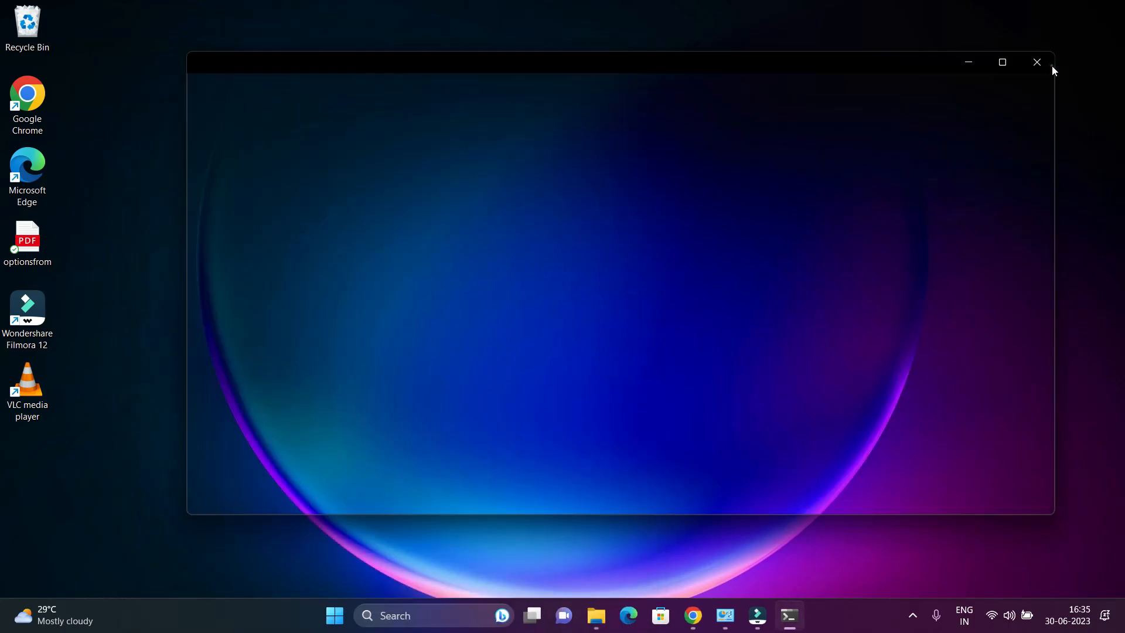